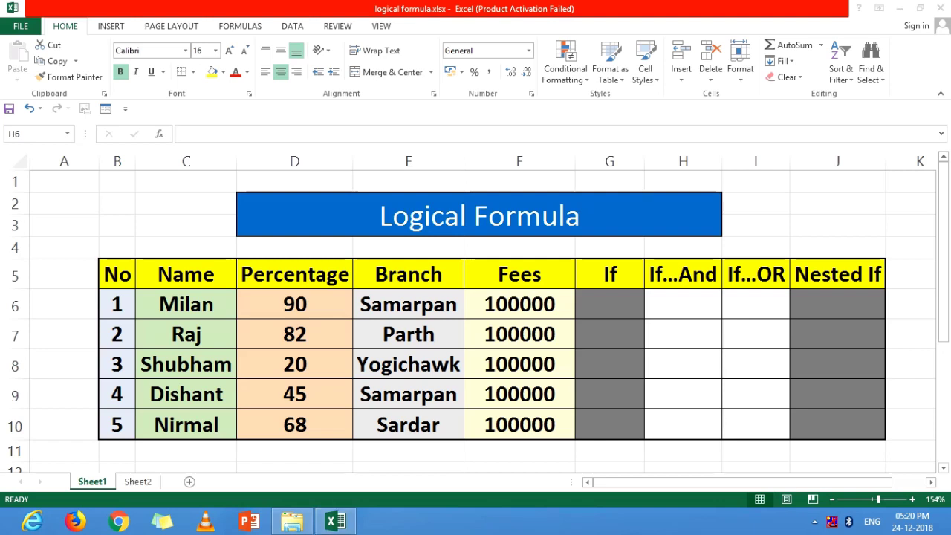
- Review the If...And and If...OR headings and the first student's percentage (90) and branch (Samarpan)
left_click(683, 274)
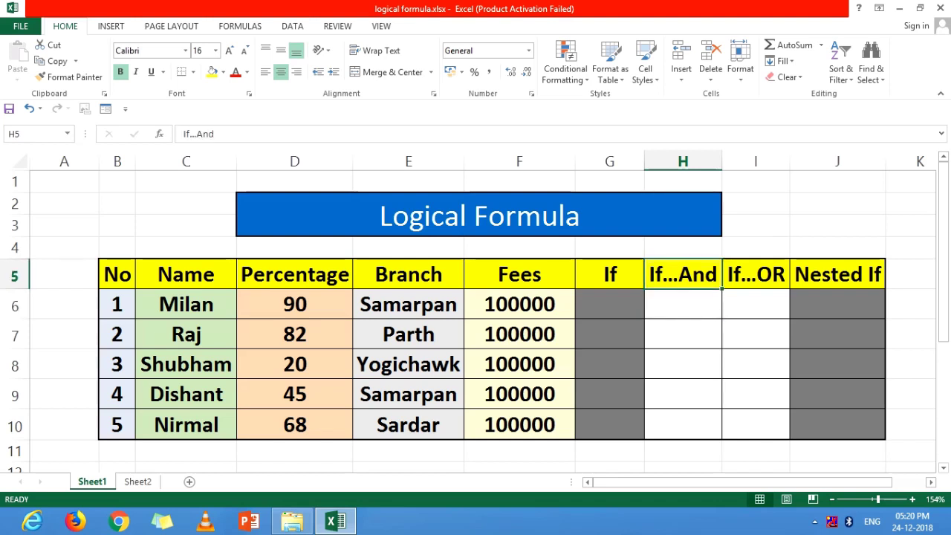
left_click(755, 274)
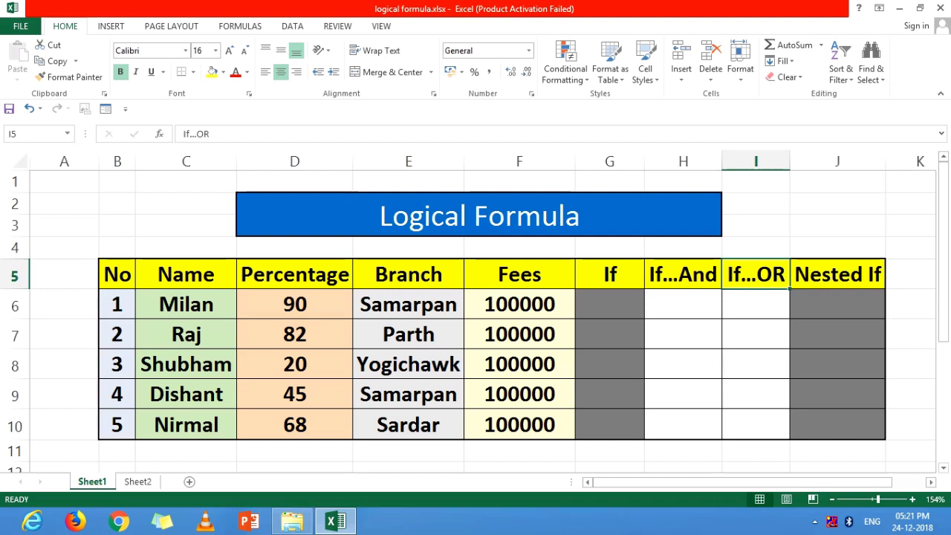
left_click(339, 297)
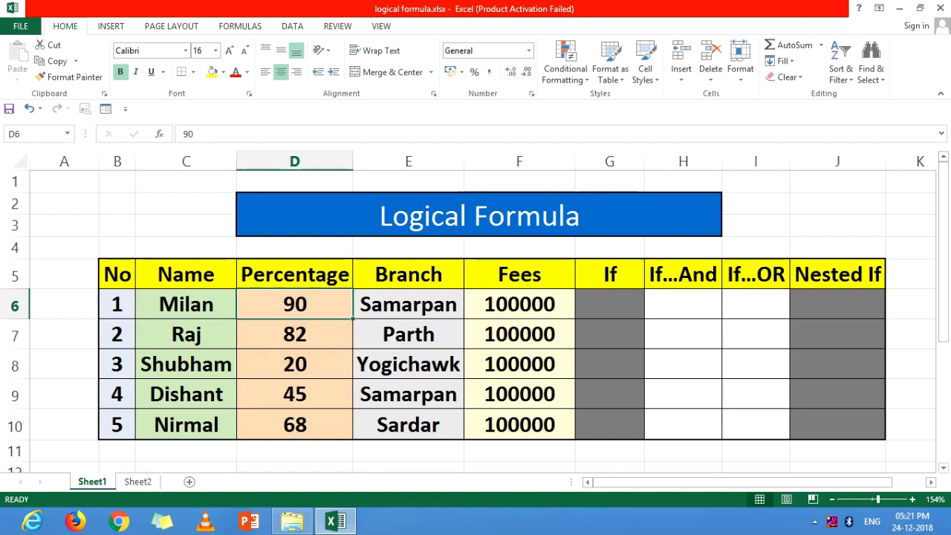
left_click(408, 304)
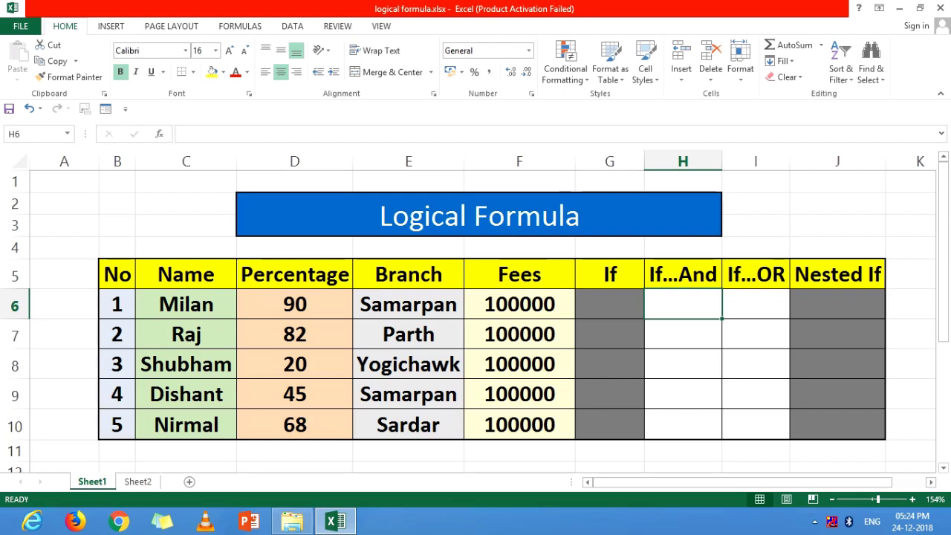
- Write =IF(AND(D6>=80,E6="Samarpan"),50,0) in H6 for the first student
type("=")
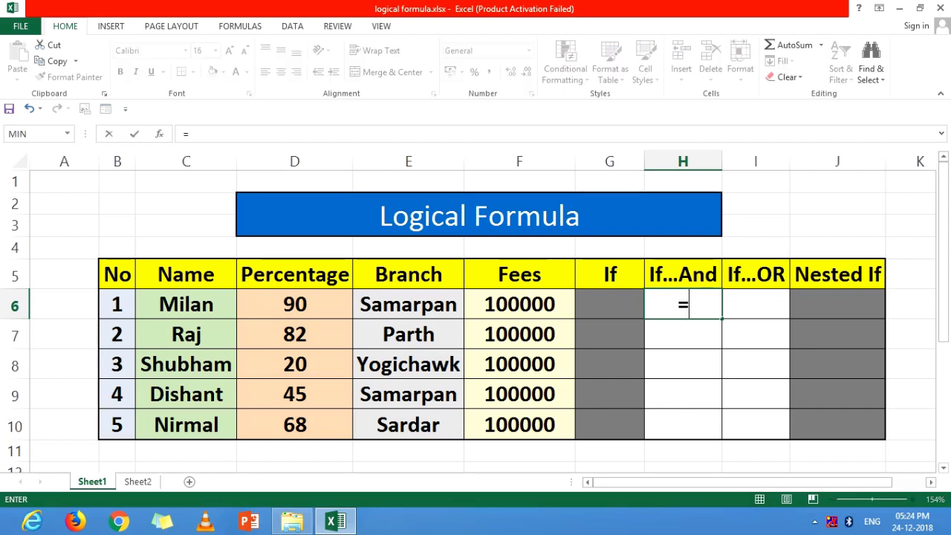
type("if(")
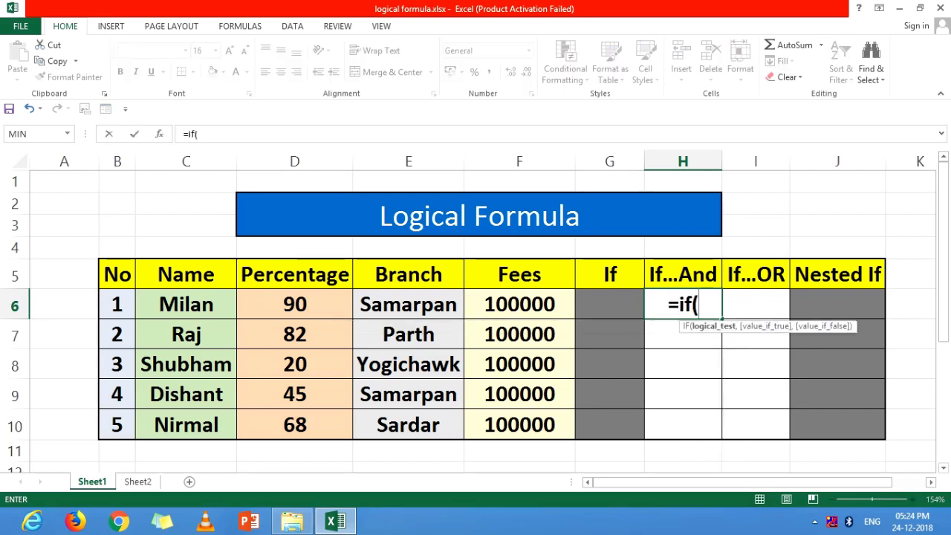
type("AND")
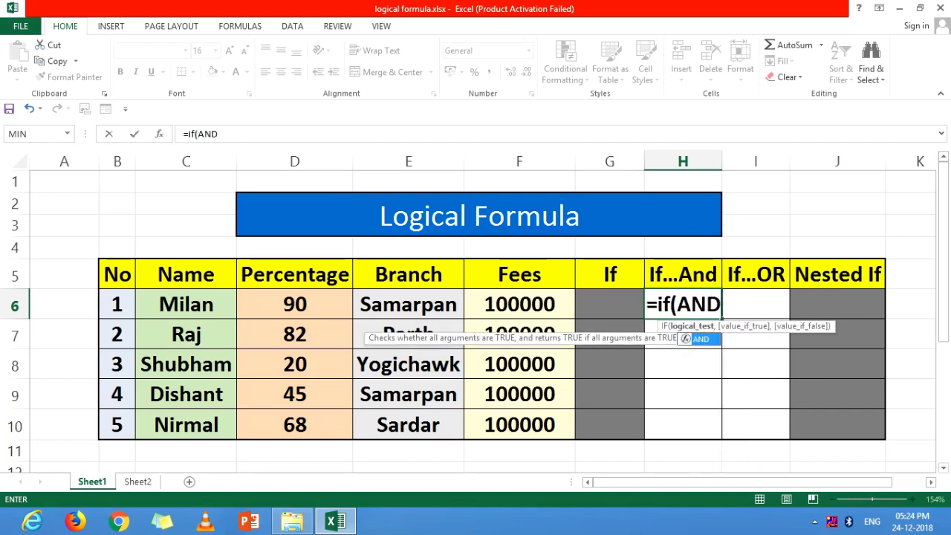
type("(")
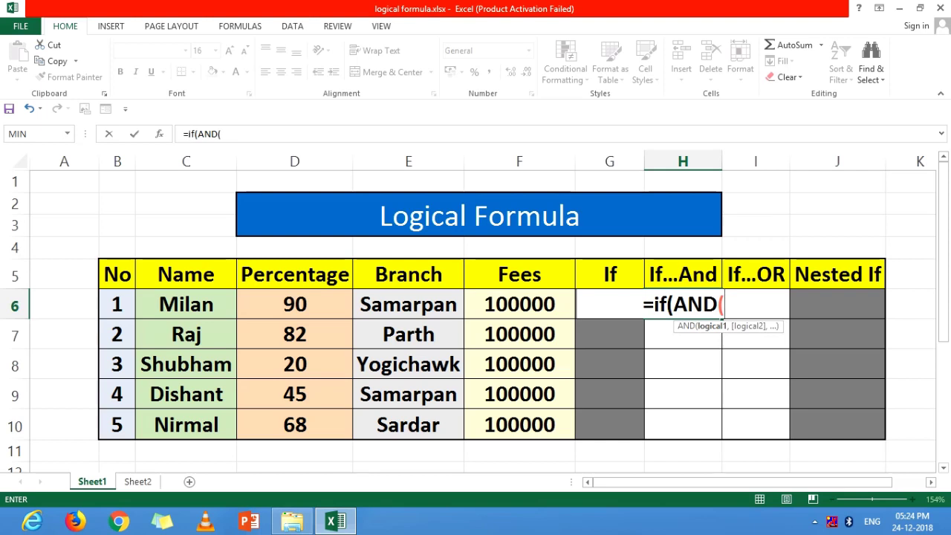
left_click(294, 304)
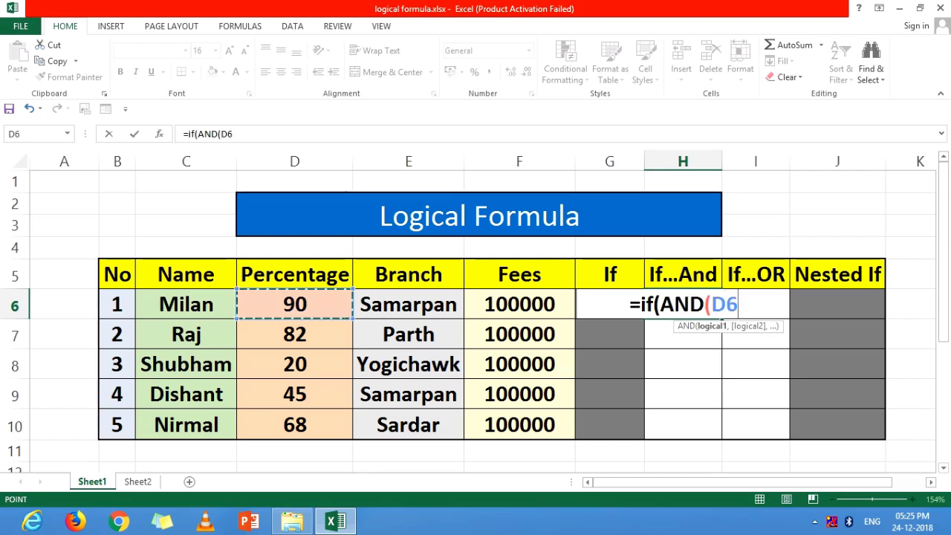
type(">=80")
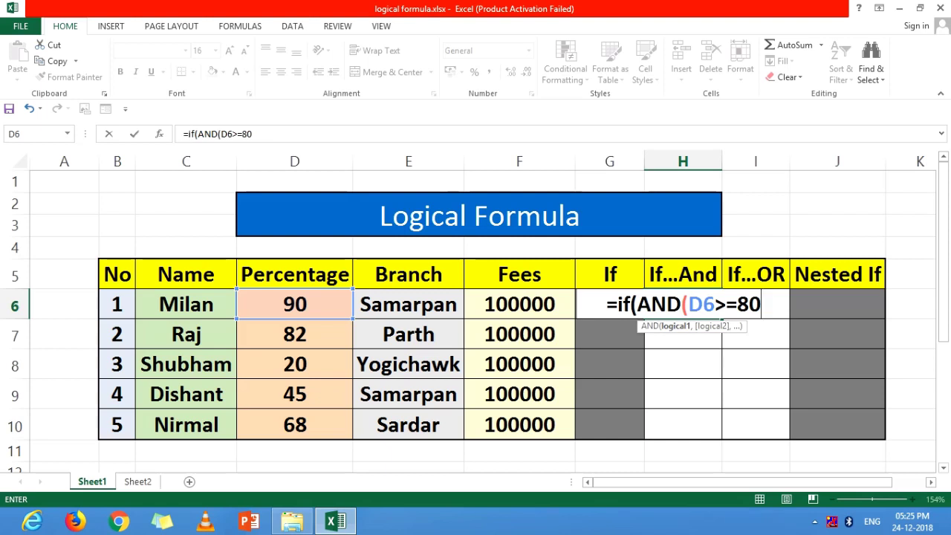
type(",")
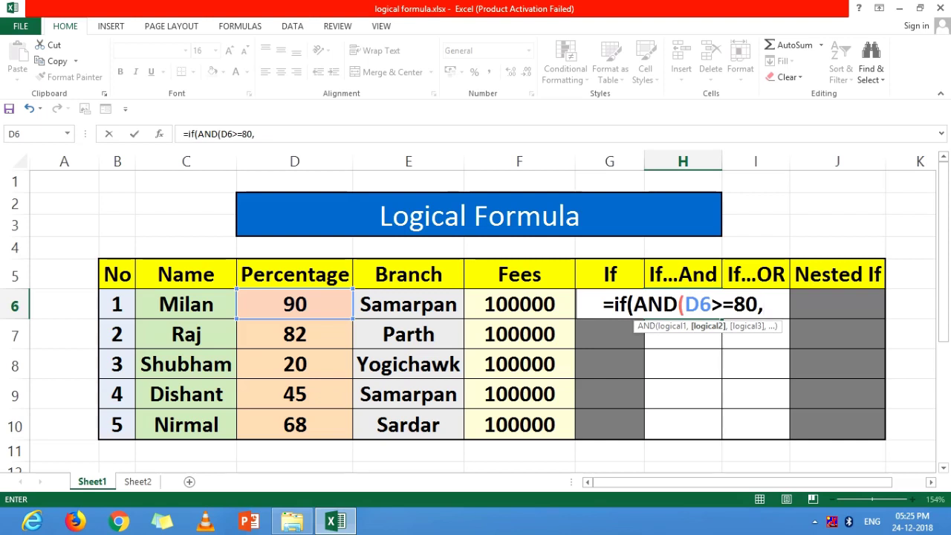
left_click(408, 304)
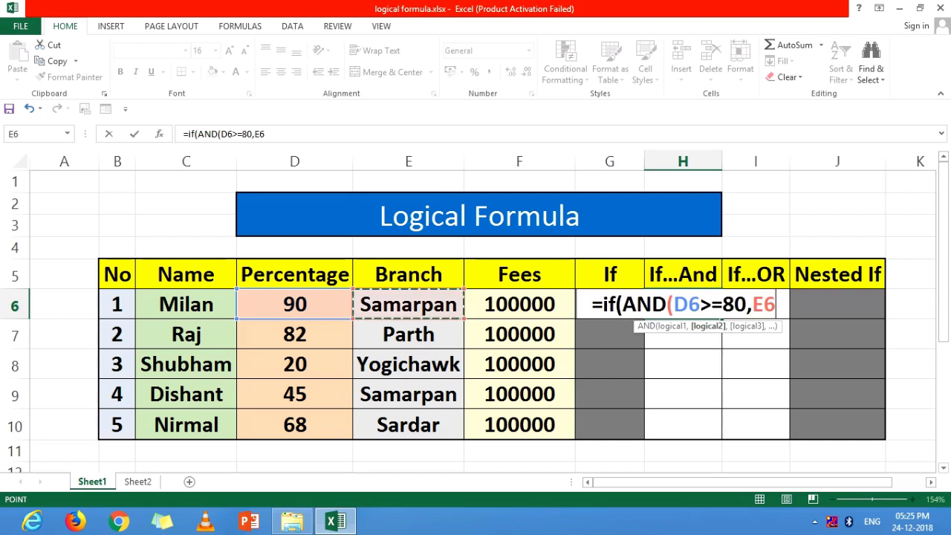
type("=\"")
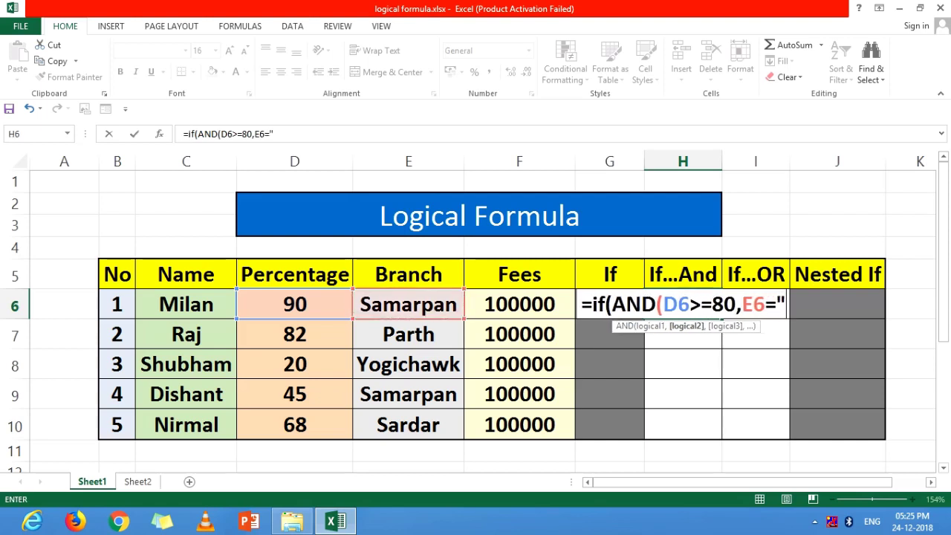
type("Sama")
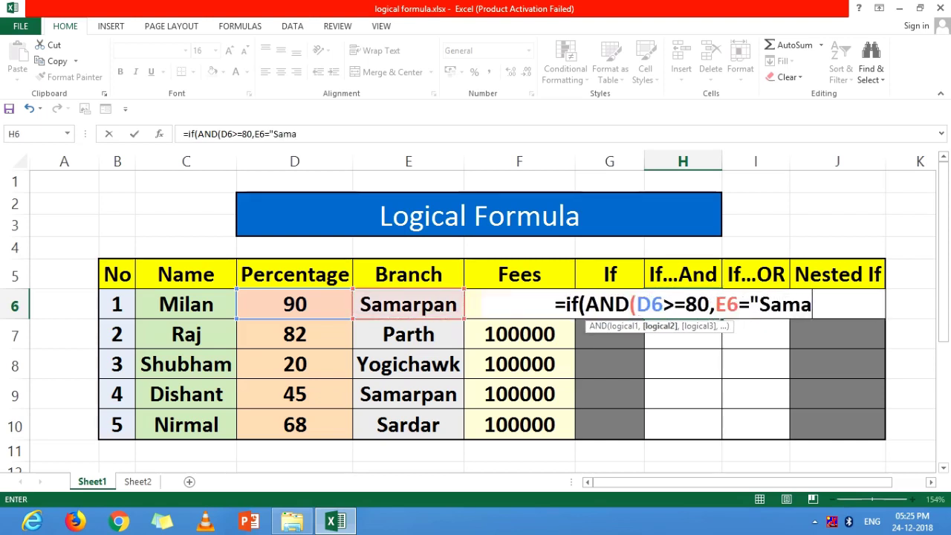
type("rpan")
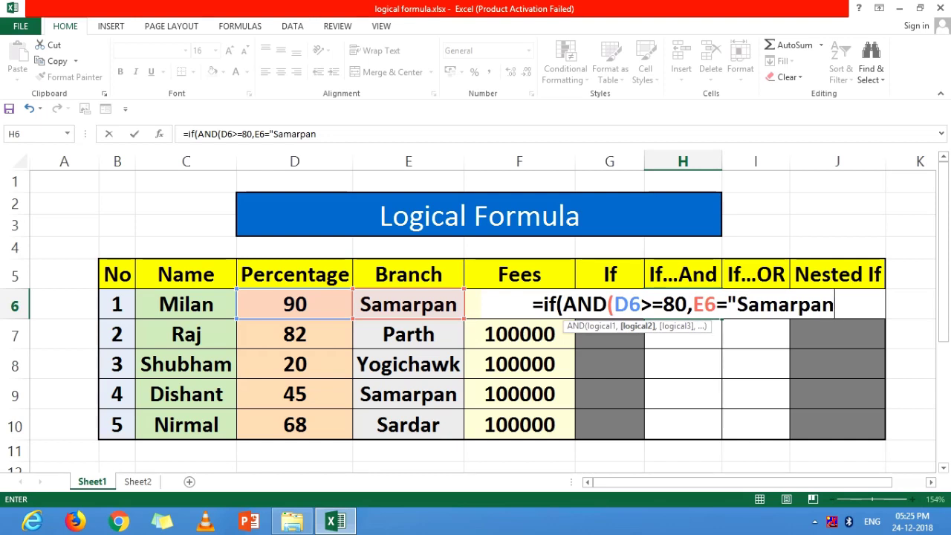
type("\"")
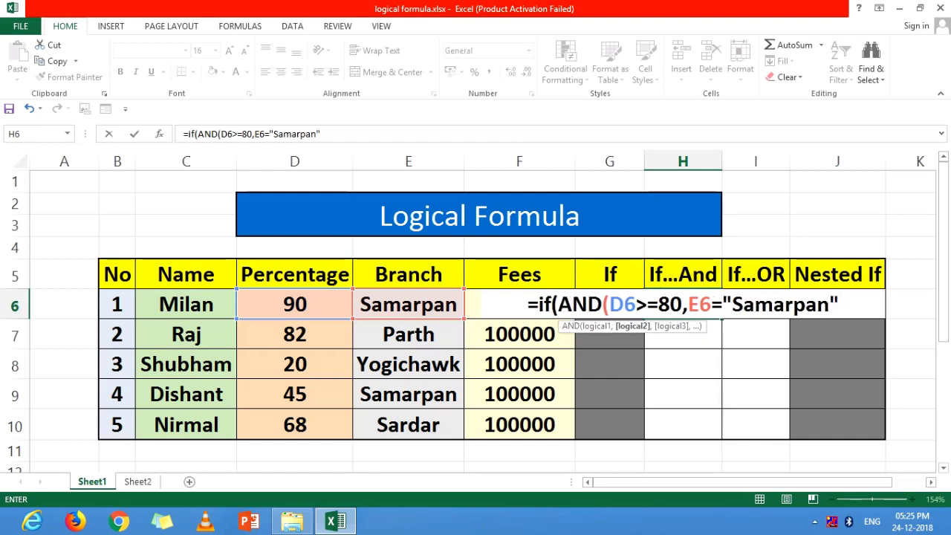
type(")")
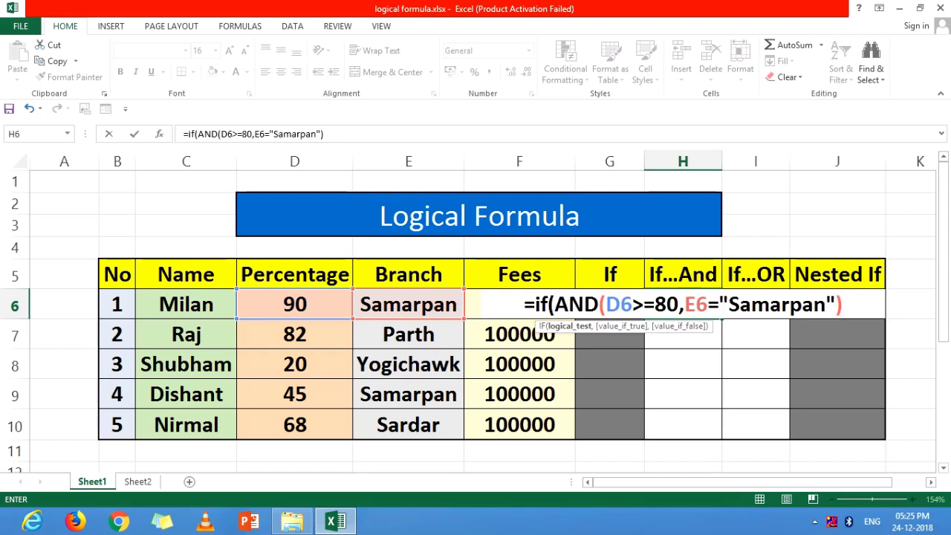
type(",")
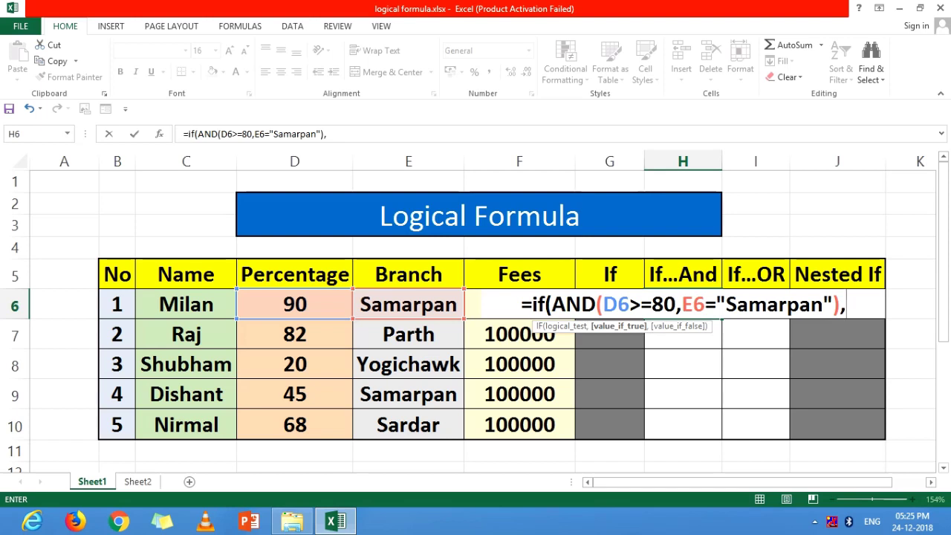
type("50")
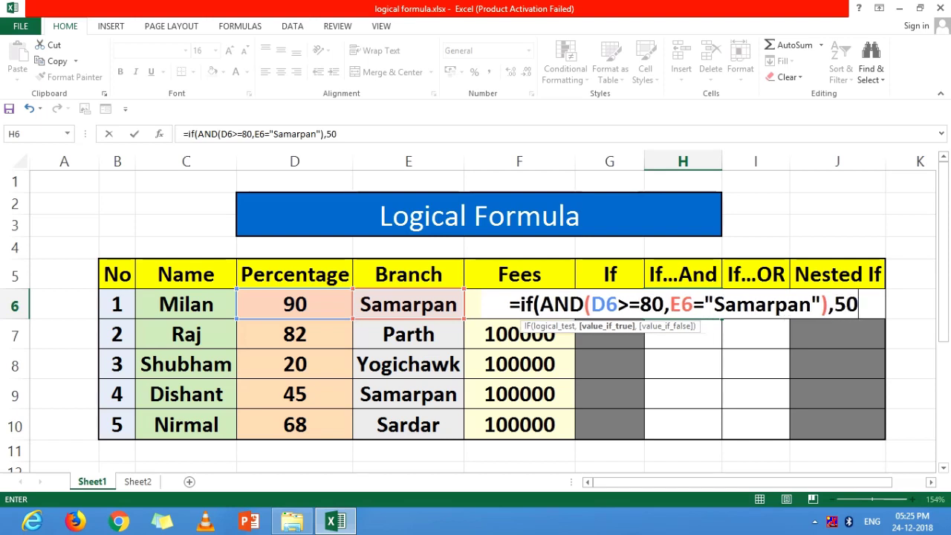
type(",")
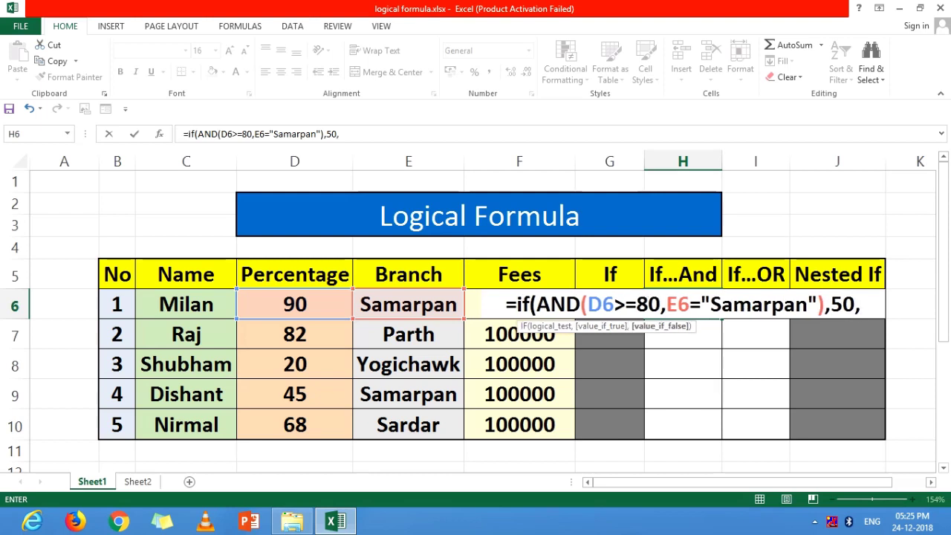
type("0)")
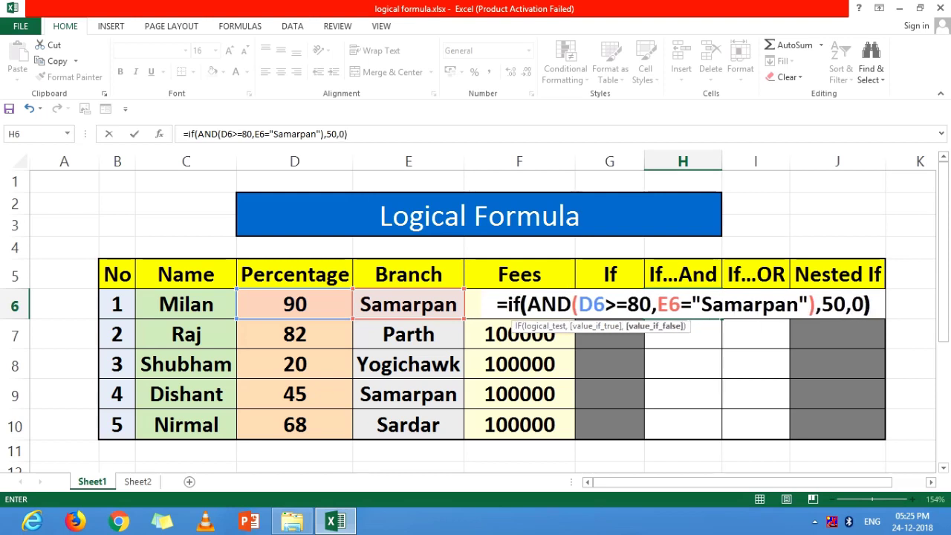
- Commit the IF/AND formula in H6 so it returns 50
key("Return")
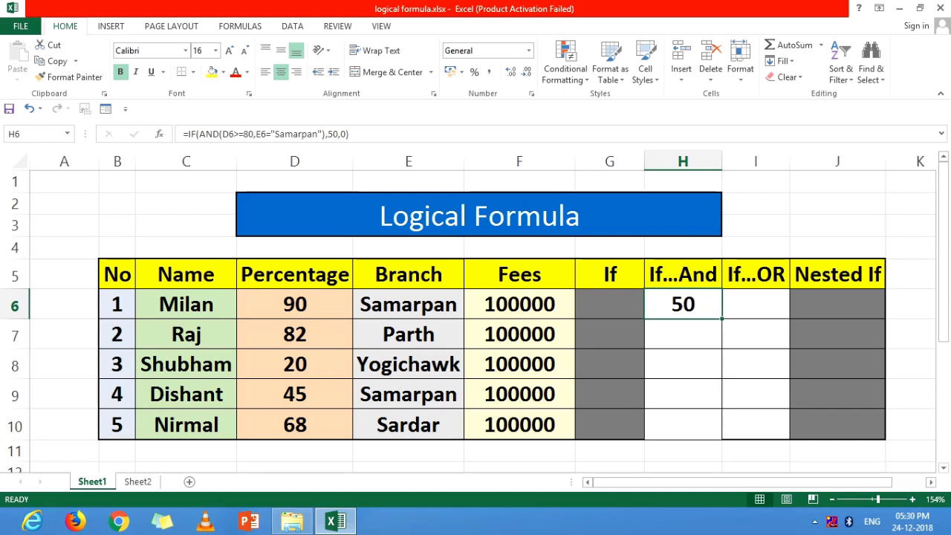
double_click(721, 319)
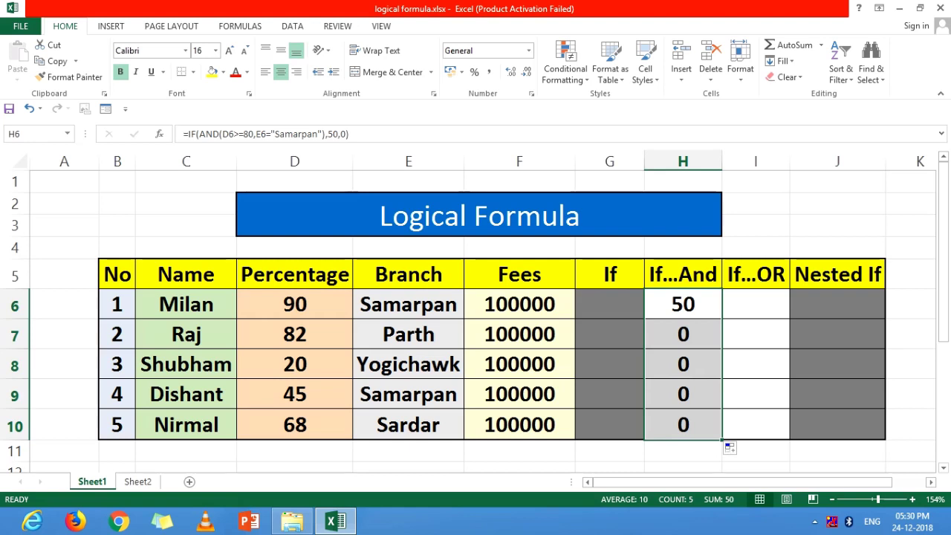
left_click(682, 334)
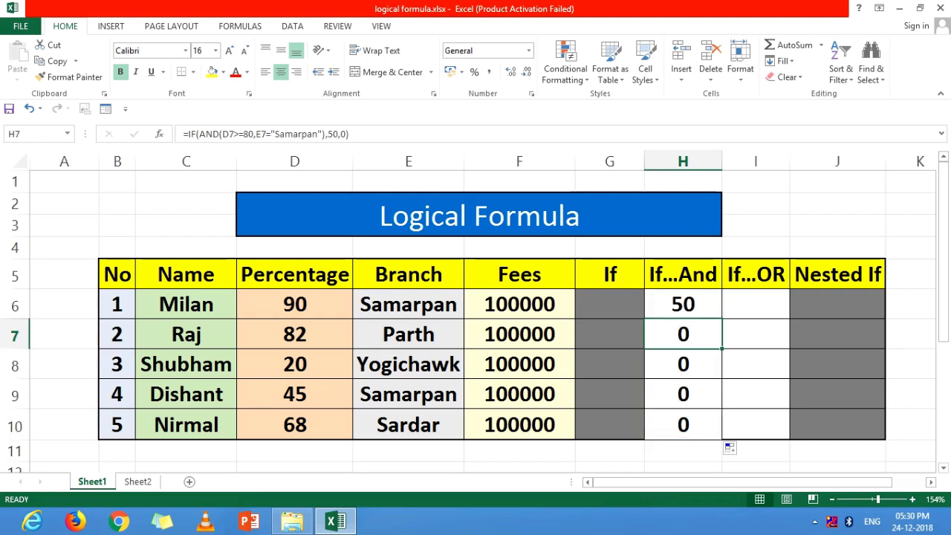
left_click(294, 333)
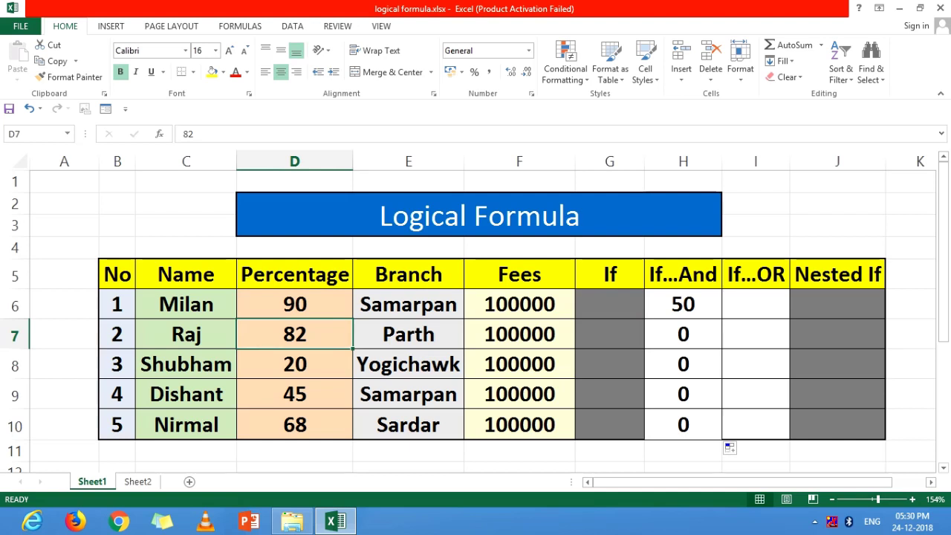
left_click(408, 333)
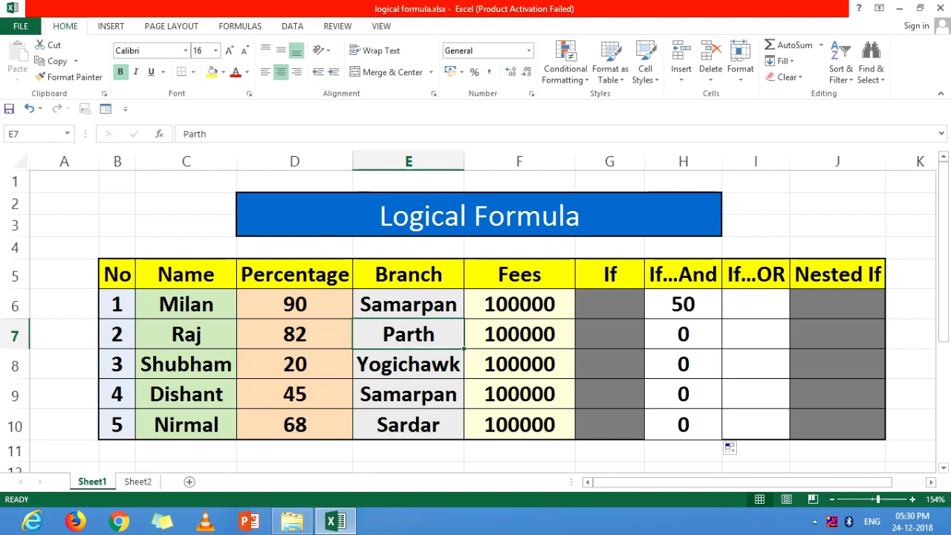
left_click(294, 363)
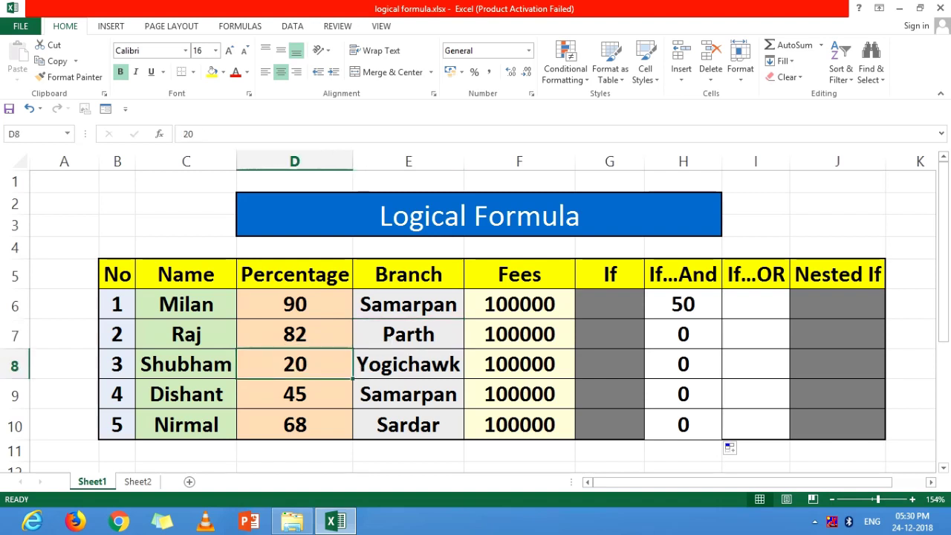
left_click(186, 394)
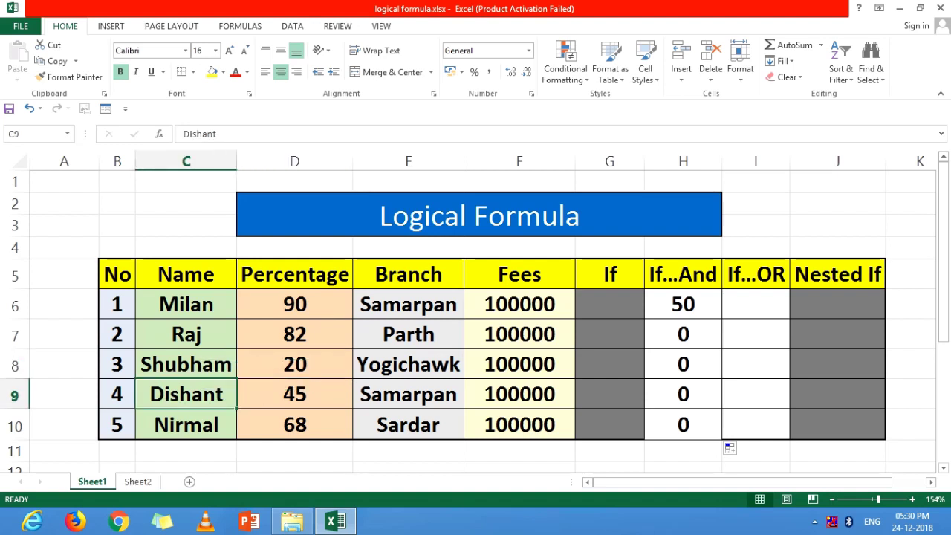
left_click(295, 393)
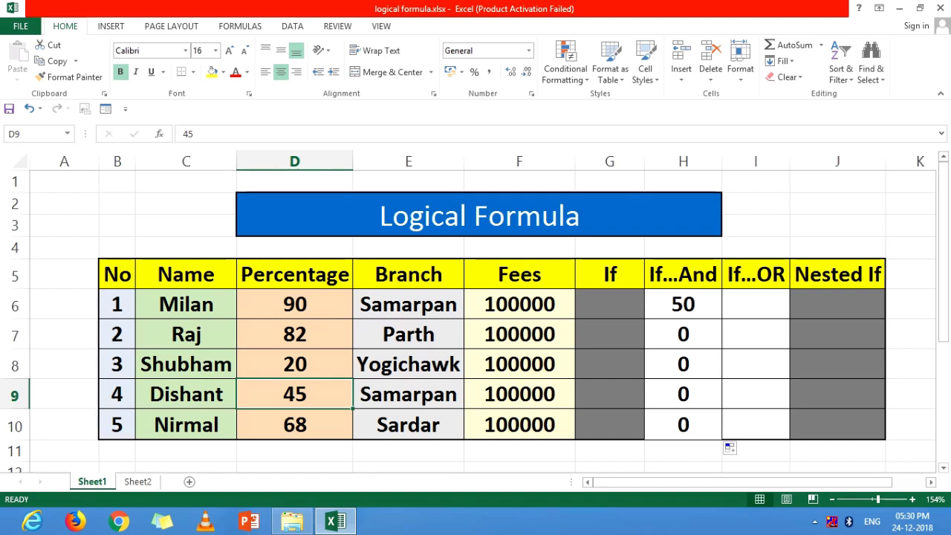
left_click(408, 394)
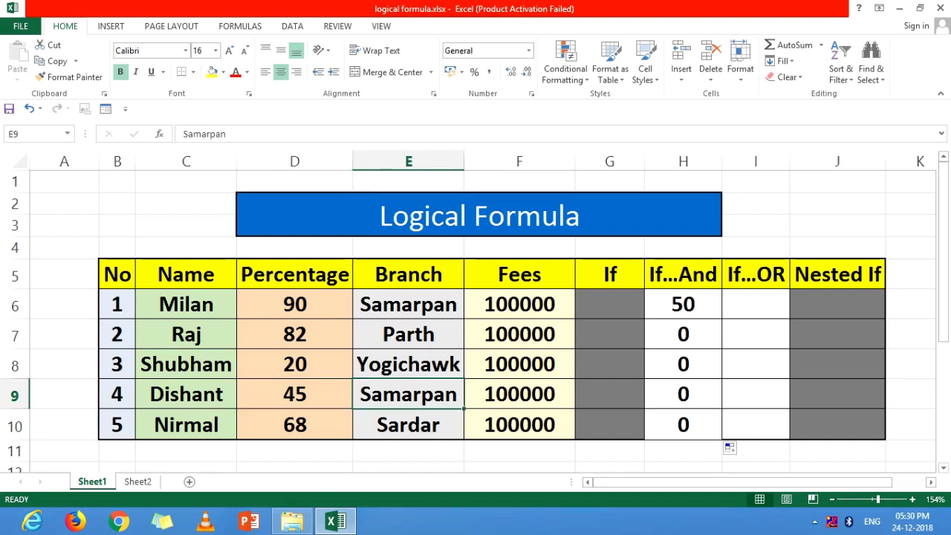
left_click(294, 394)
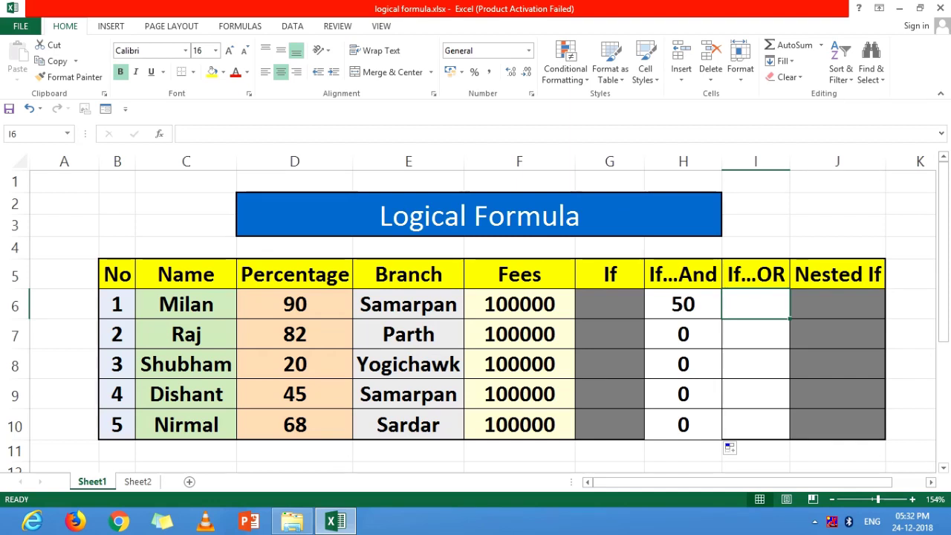
- Enter =IF(OR(D6>=80,E6="Samarpan"),50,0) in I6, returning 50 for the first student
type("=i")
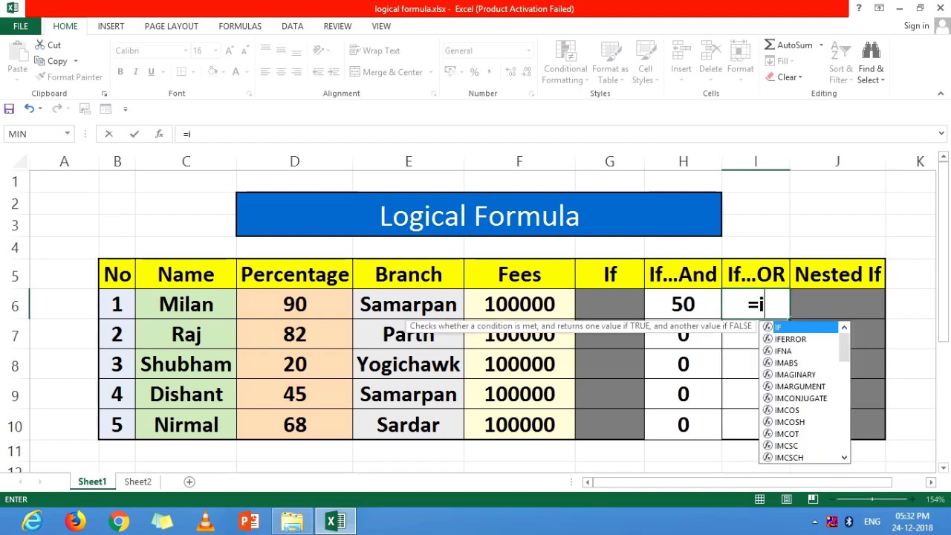
type("F(")
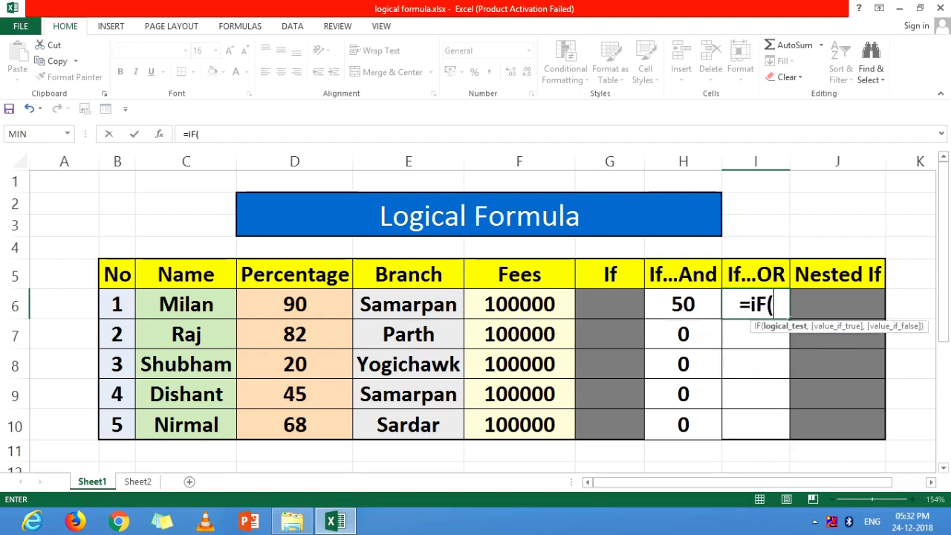
type("O")
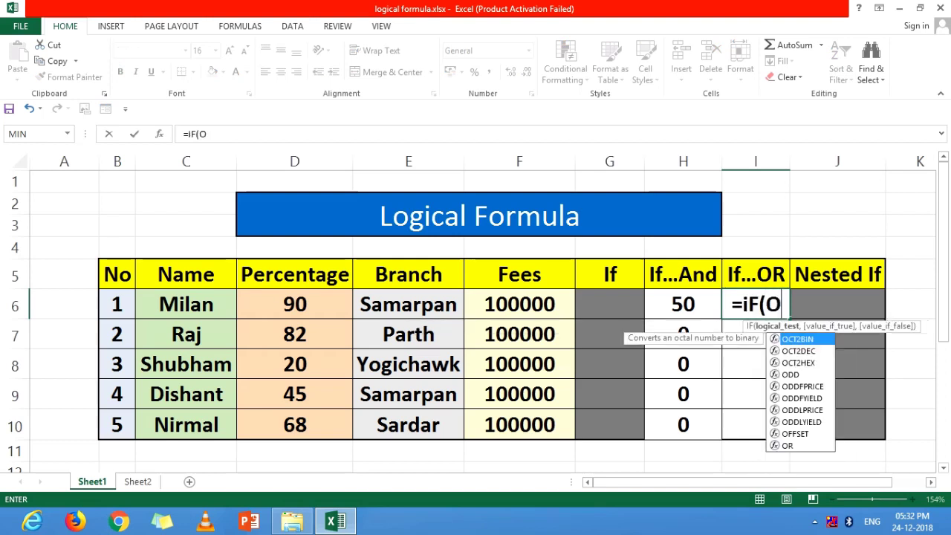
type("R(")
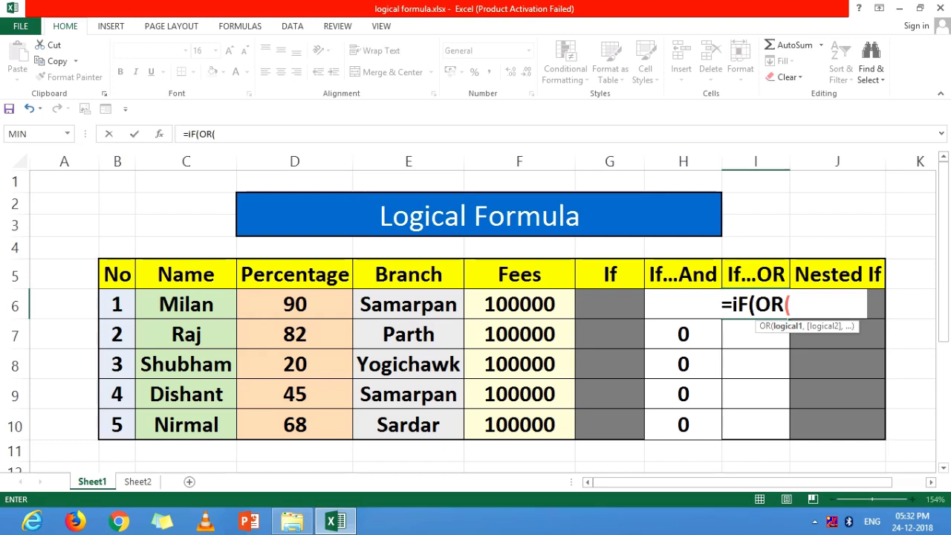
left_click(294, 303)
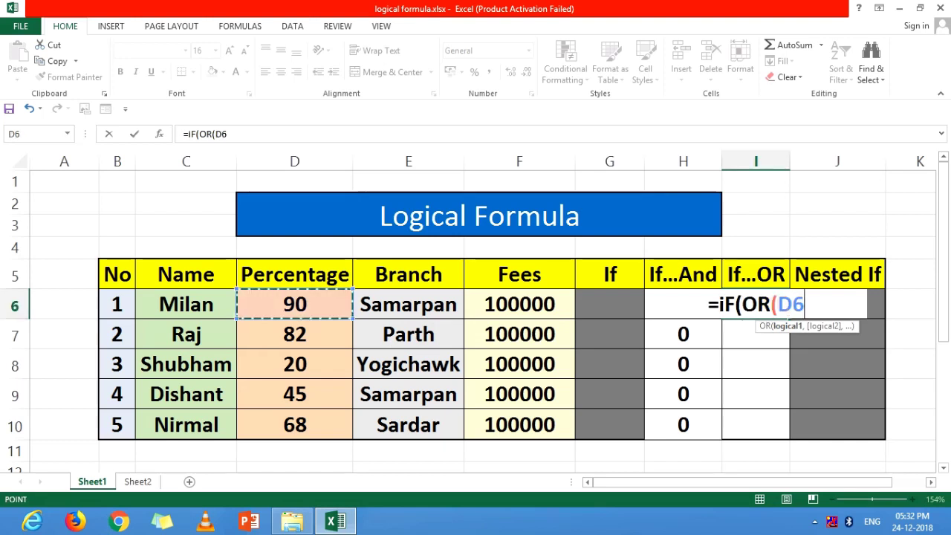
type(">=")
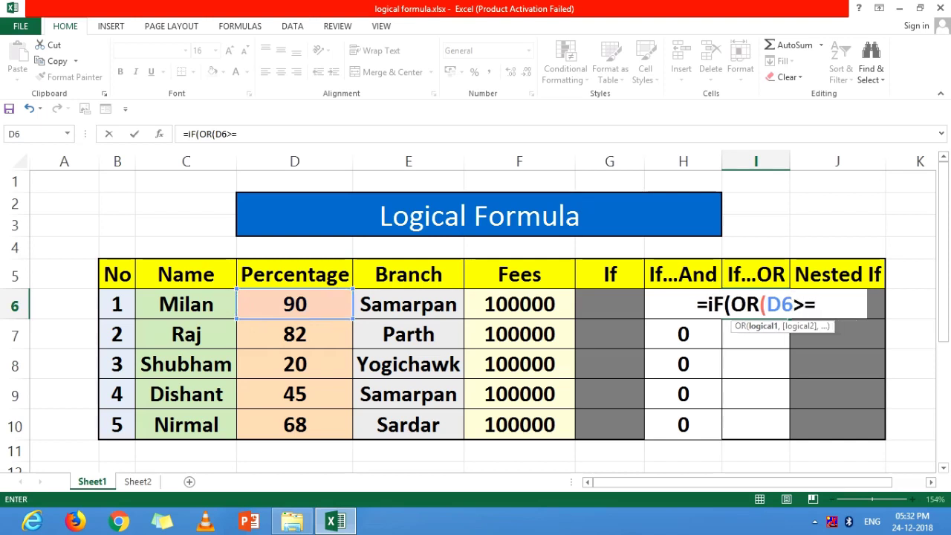
type("80,")
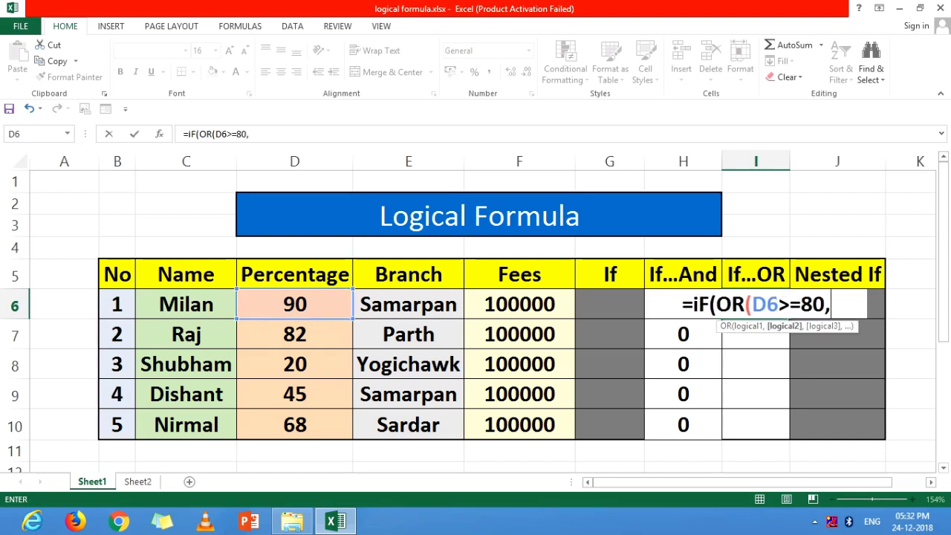
left_click(408, 303)
type("=")
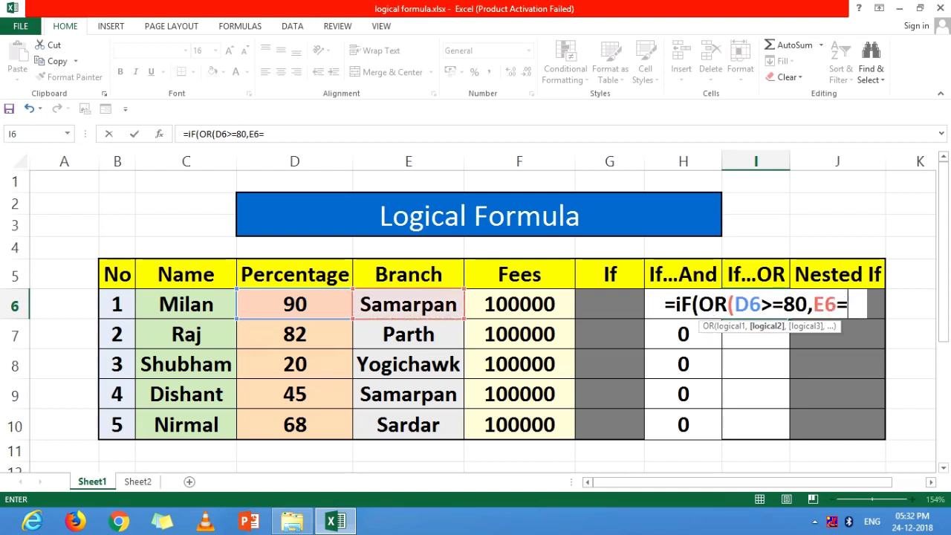
type("\"Sam")
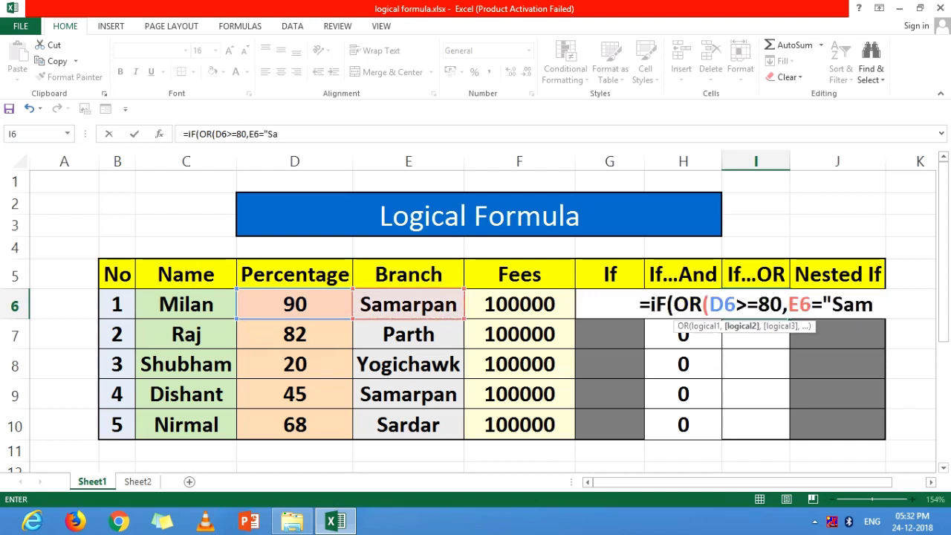
type("arpan\"")
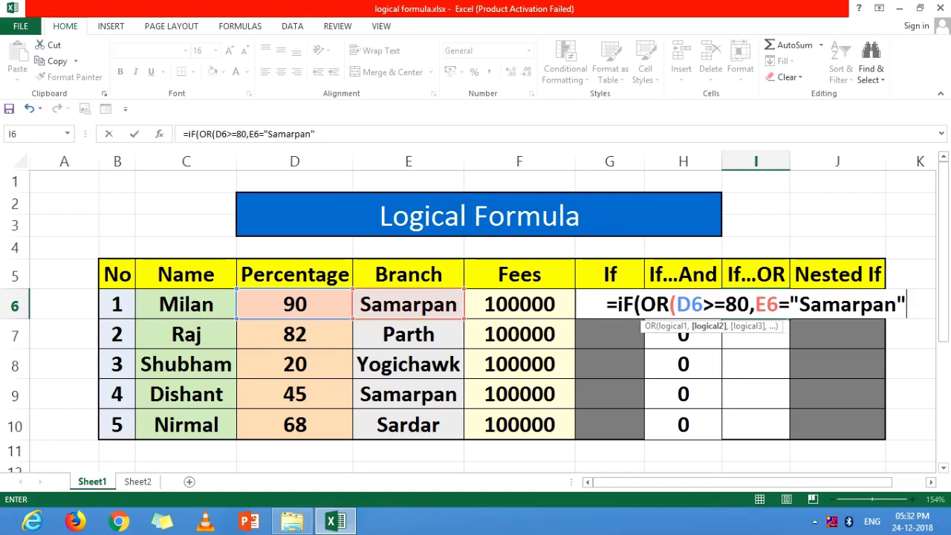
type("),")
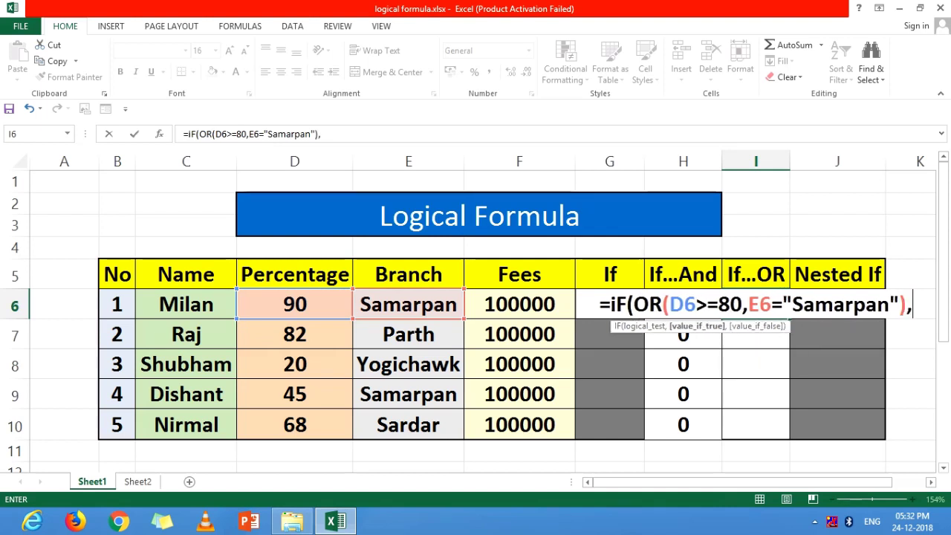
type("50,")
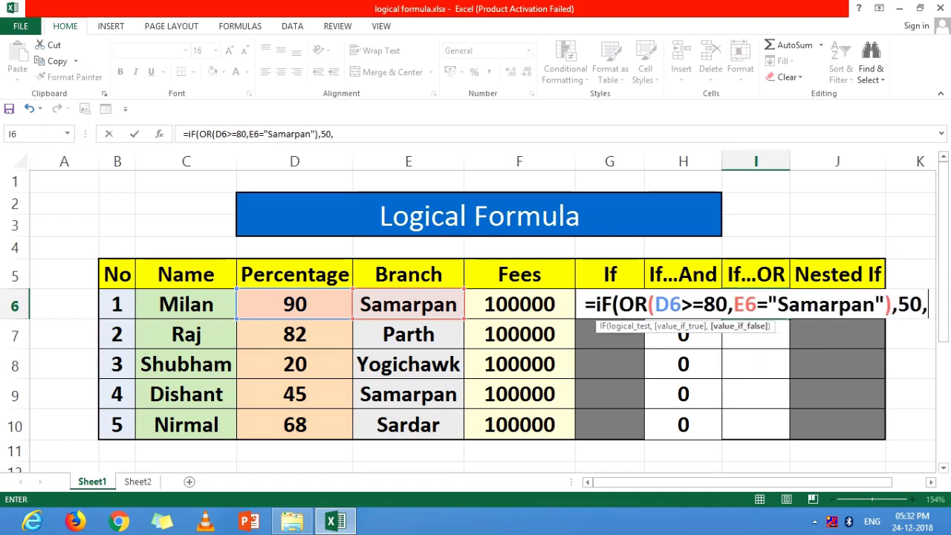
type("0)")
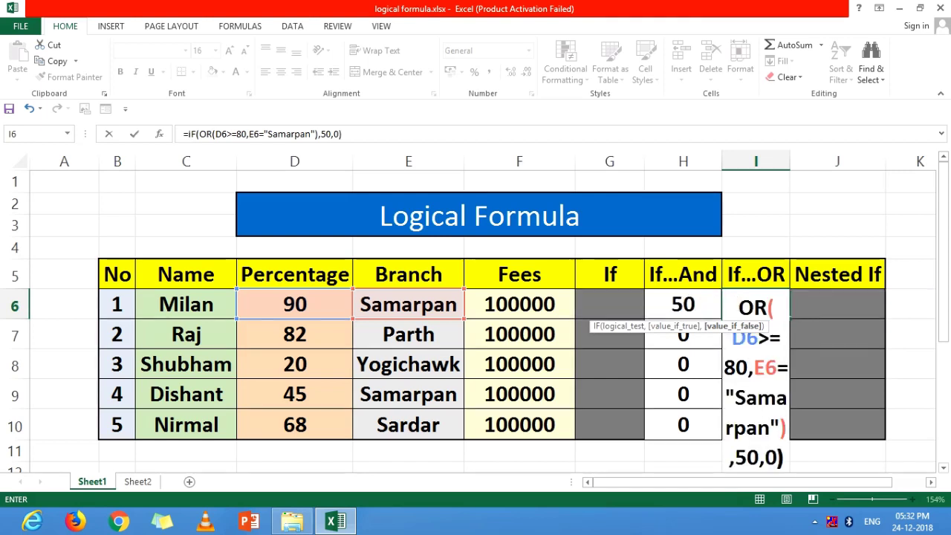
key("Return")
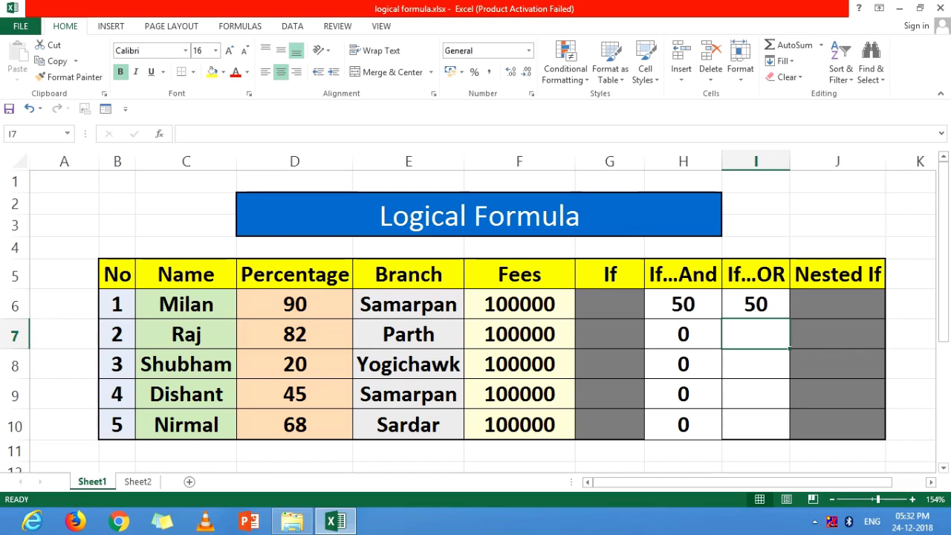
- Fill the If...OR formula from I6 down to I10
left_click(755, 303)
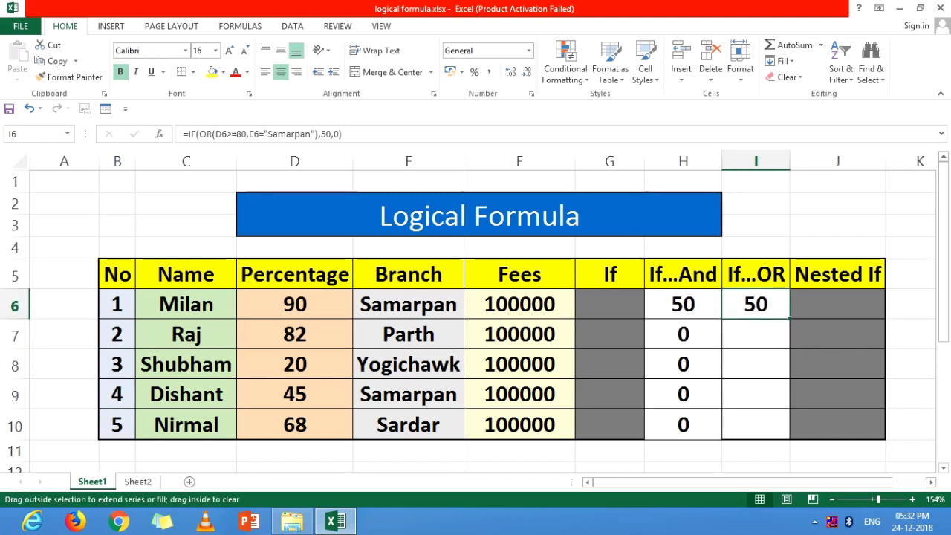
double_click(789, 318)
left_click(756, 303)
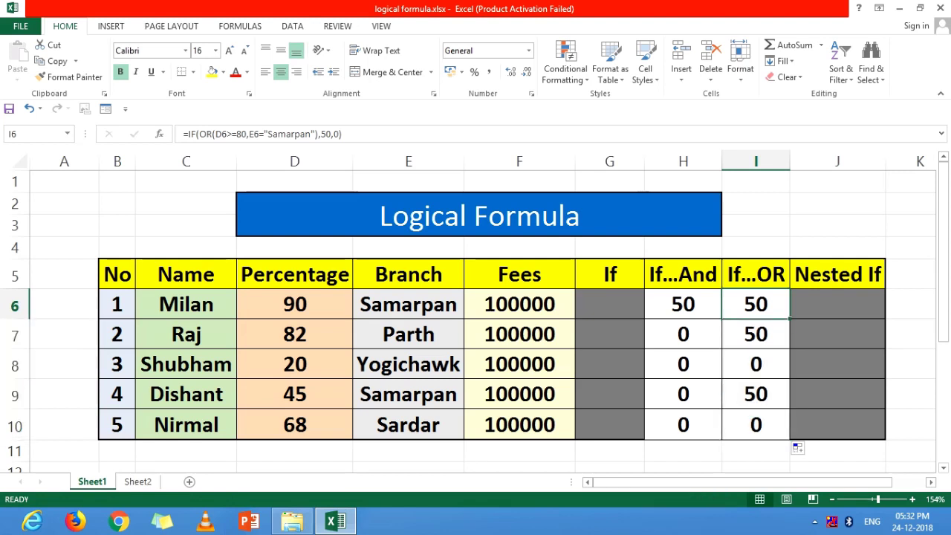
- Check the third student's If...OR formula against their percentage and branch Yogichawk
left_click(186, 364)
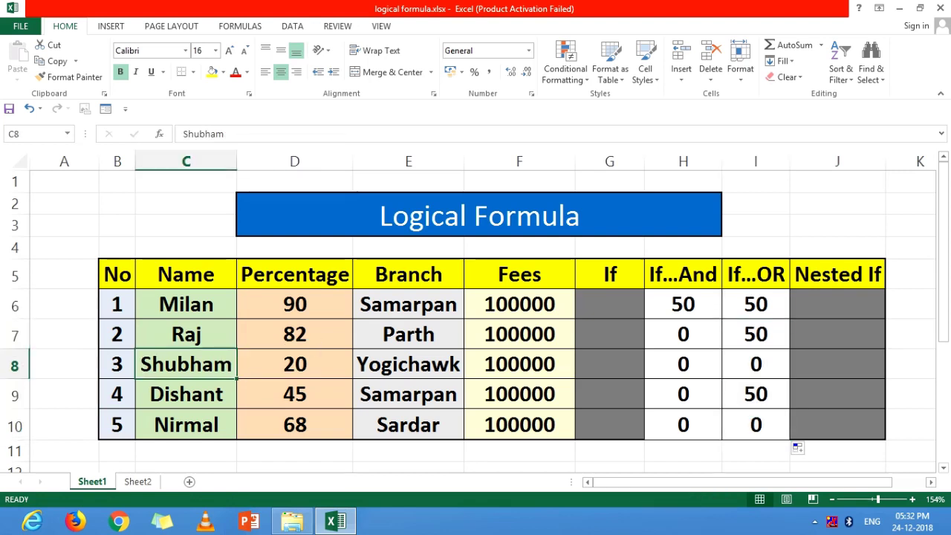
left_click(756, 364)
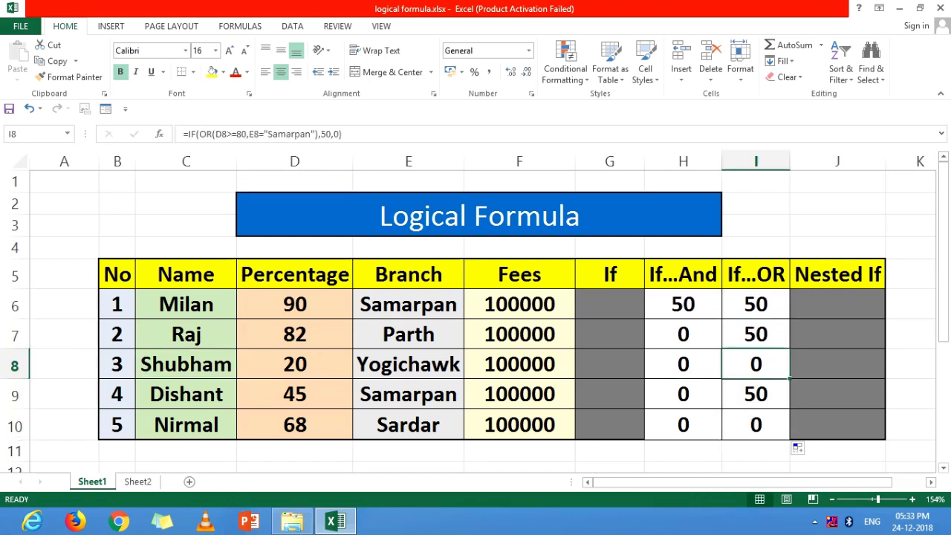
left_click(294, 364)
left_click(407, 364)
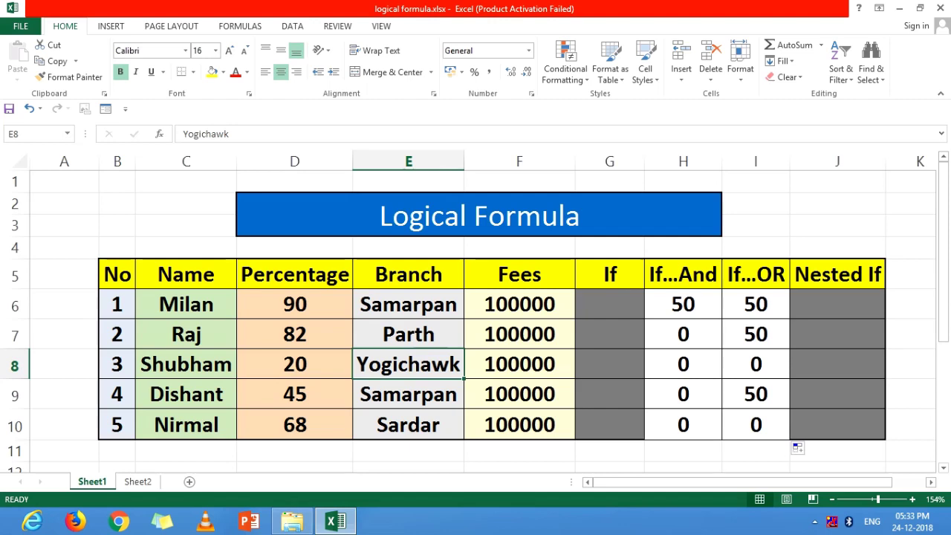
left_click(186, 334)
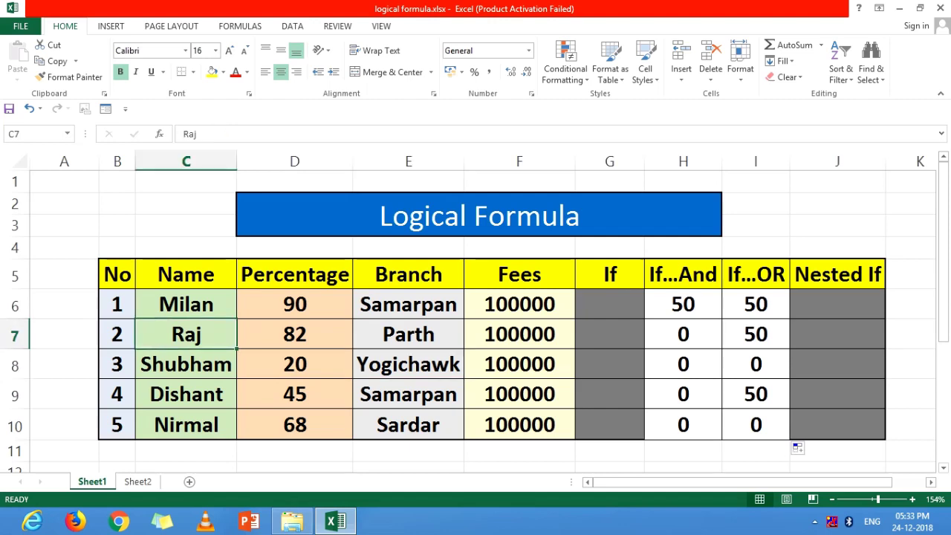
left_click(755, 334)
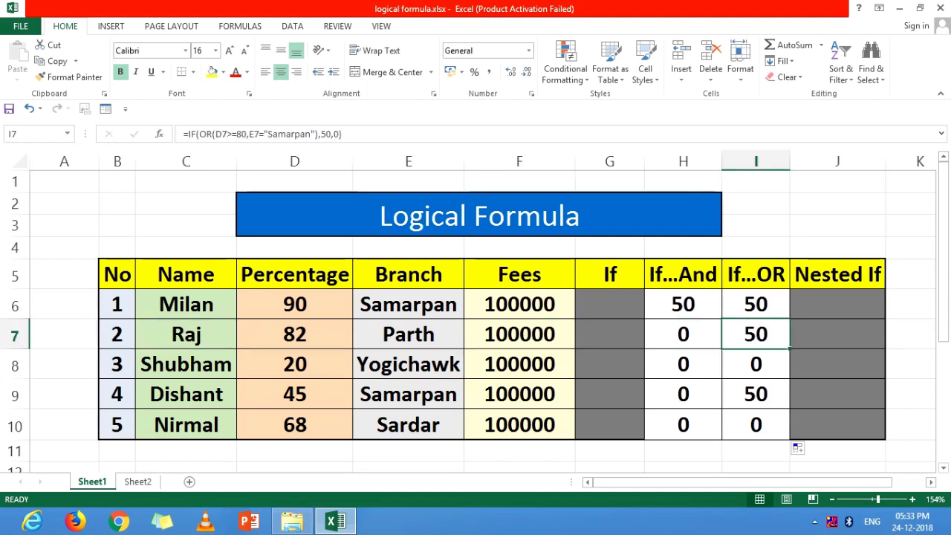
left_click(294, 334)
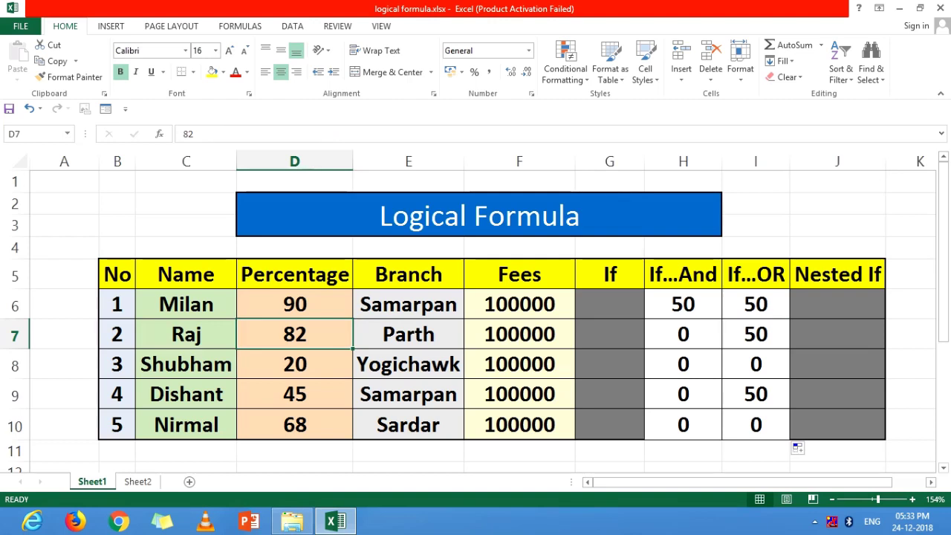
left_click(408, 334)
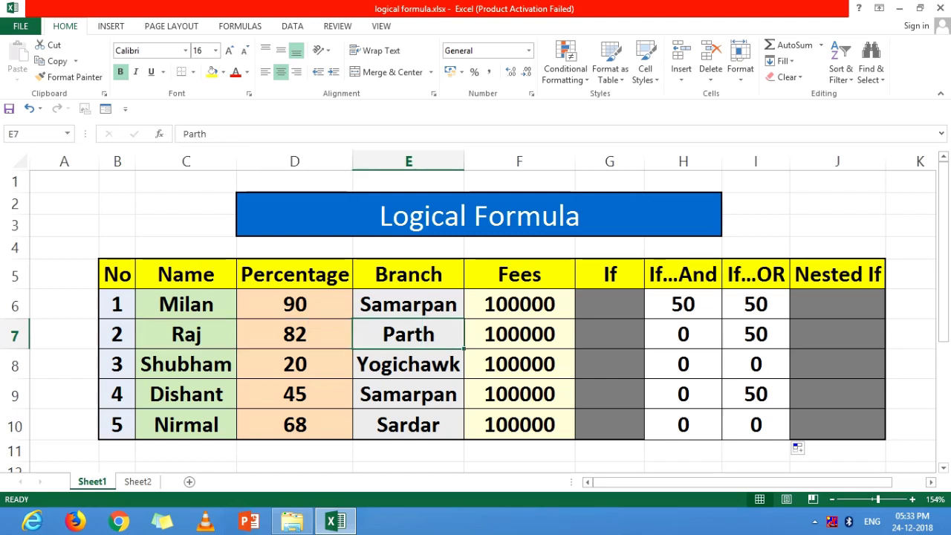
left_click(294, 334)
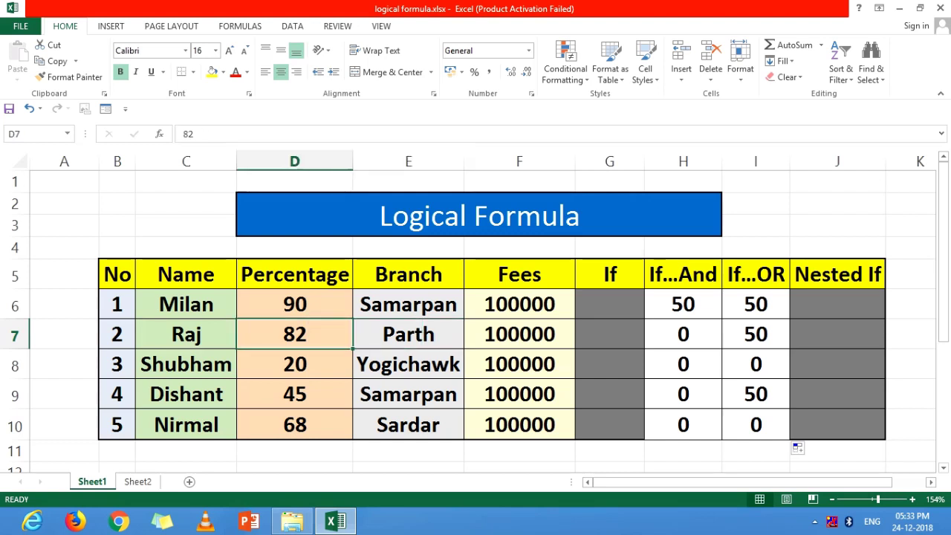
left_click(408, 335, "shift")
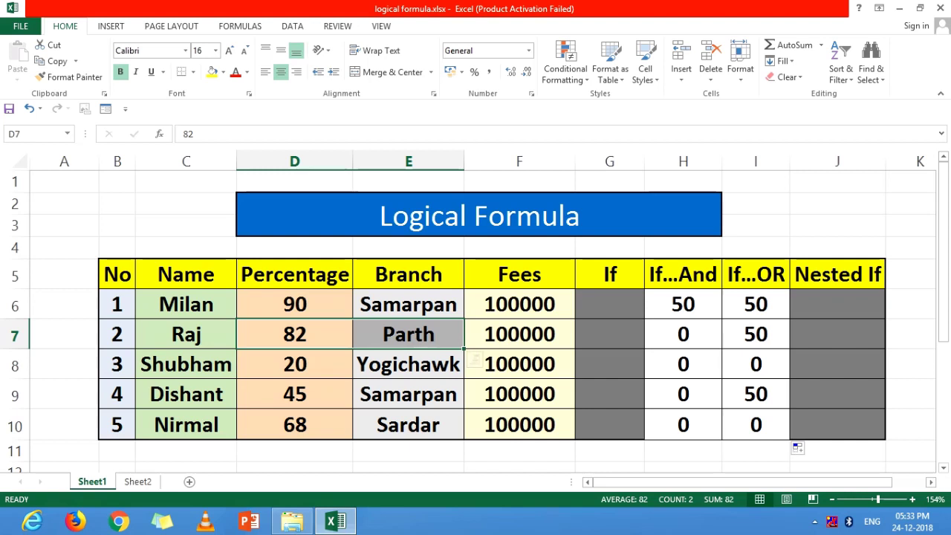
left_click(294, 394)
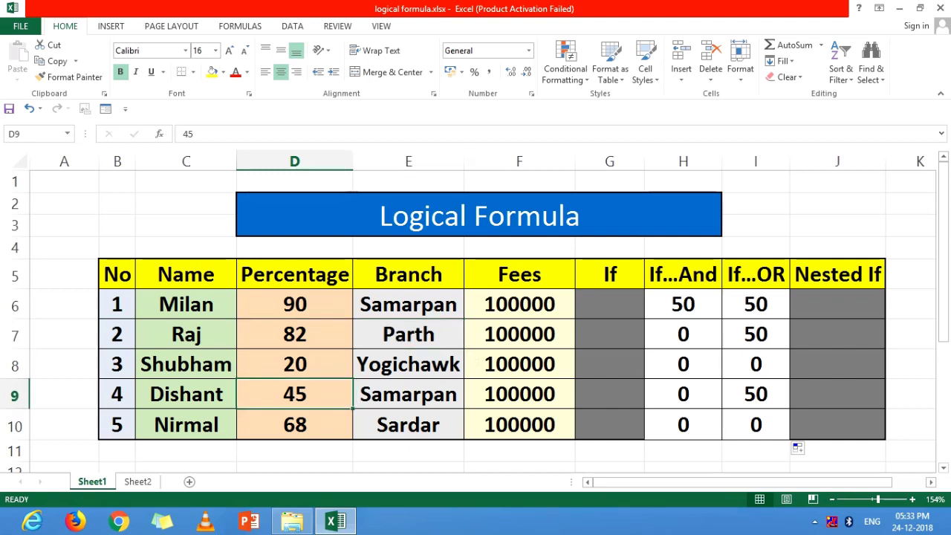
left_click(408, 393)
left_click(294, 394)
left_click(408, 394)
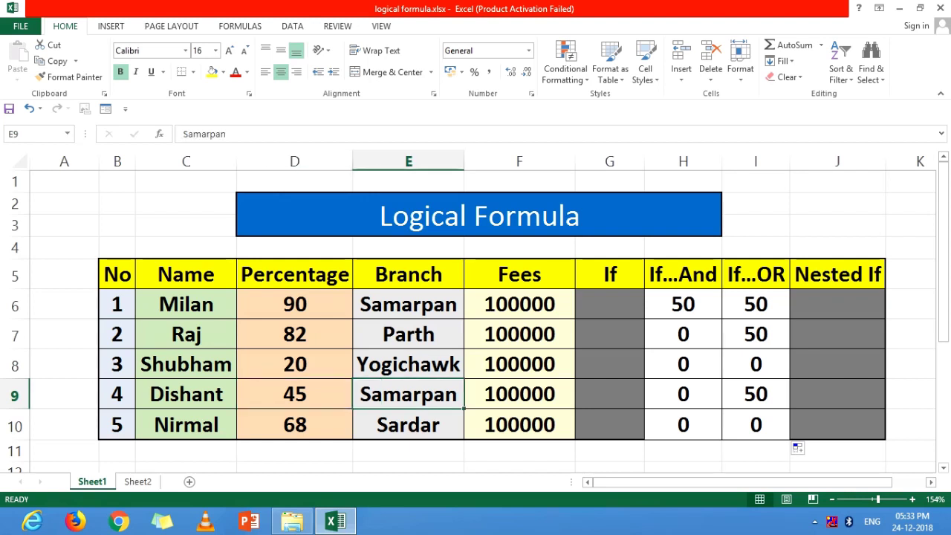
left_click(755, 393)
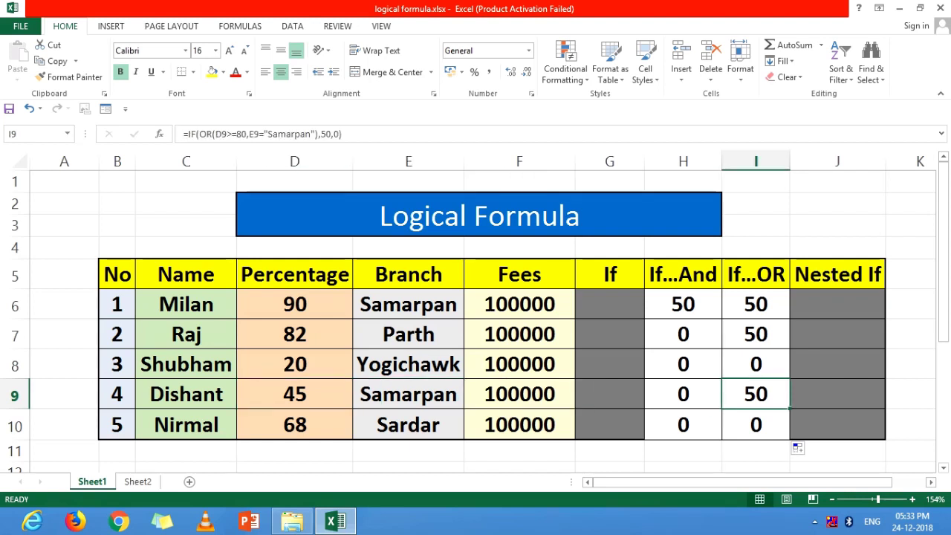